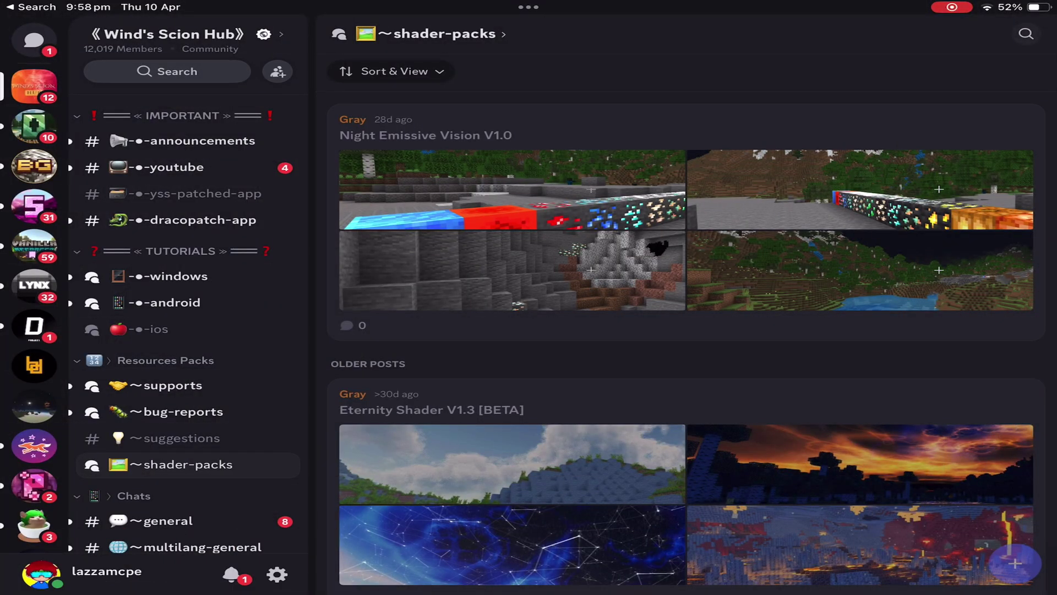
# - Open the Night Emissive Vision V1.0 post in Discord and follow its Linkvertise download link
pyautogui.click(425, 135)
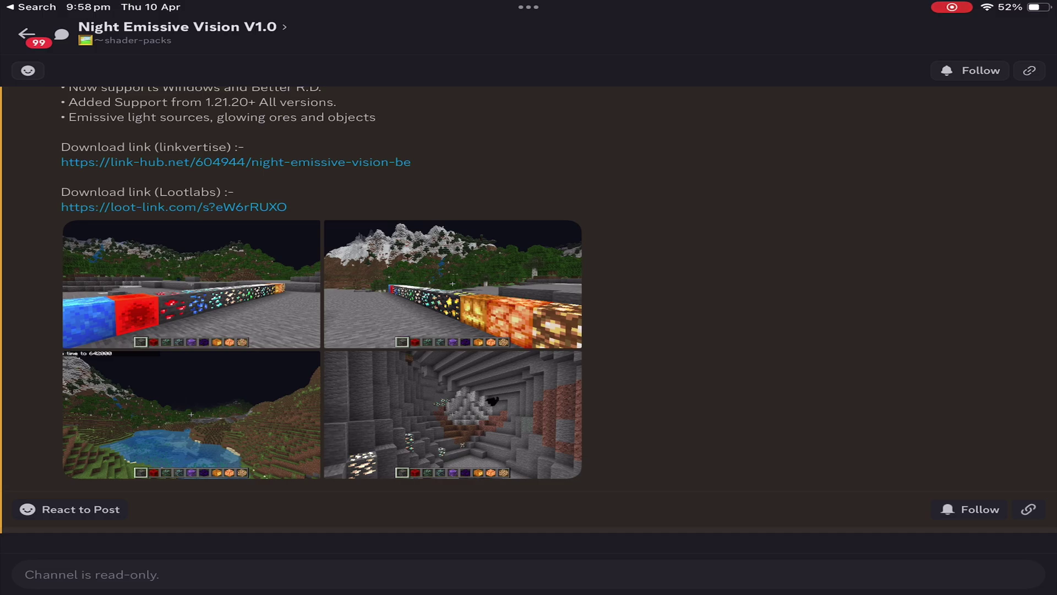
pyautogui.scroll(5, 528, 275)
pyautogui.scroll(-3, 528, 331)
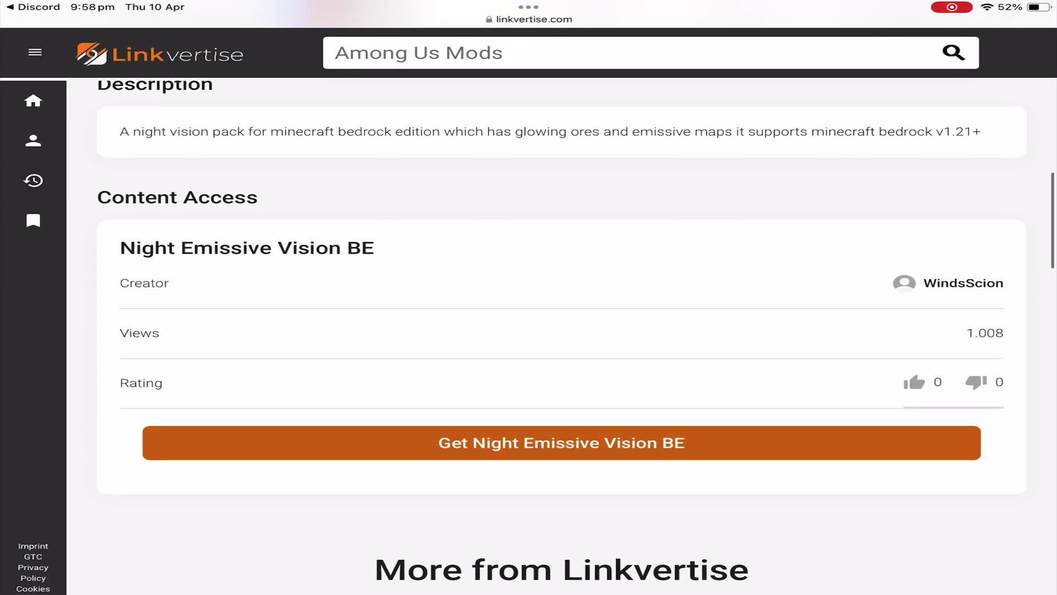
# - Request 'Get Night Emissive Vision BE', complete the Learn more step, then request it again for Access Options
pyautogui.click(561, 442)
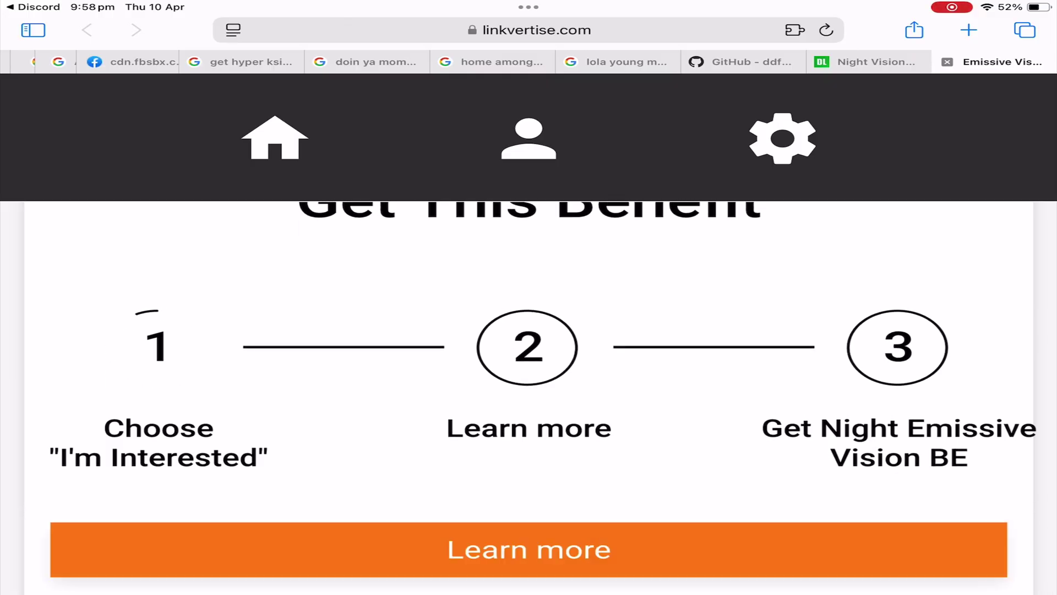
pyautogui.click(529, 549)
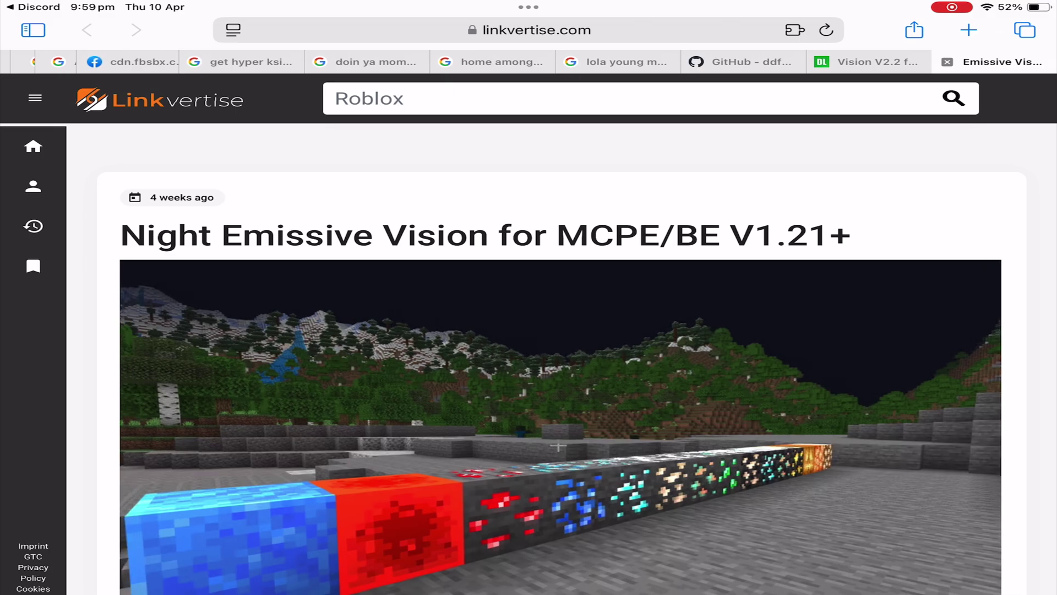
pyautogui.scroll(-10, 562, 357)
pyautogui.scroll(-5, 561, 358)
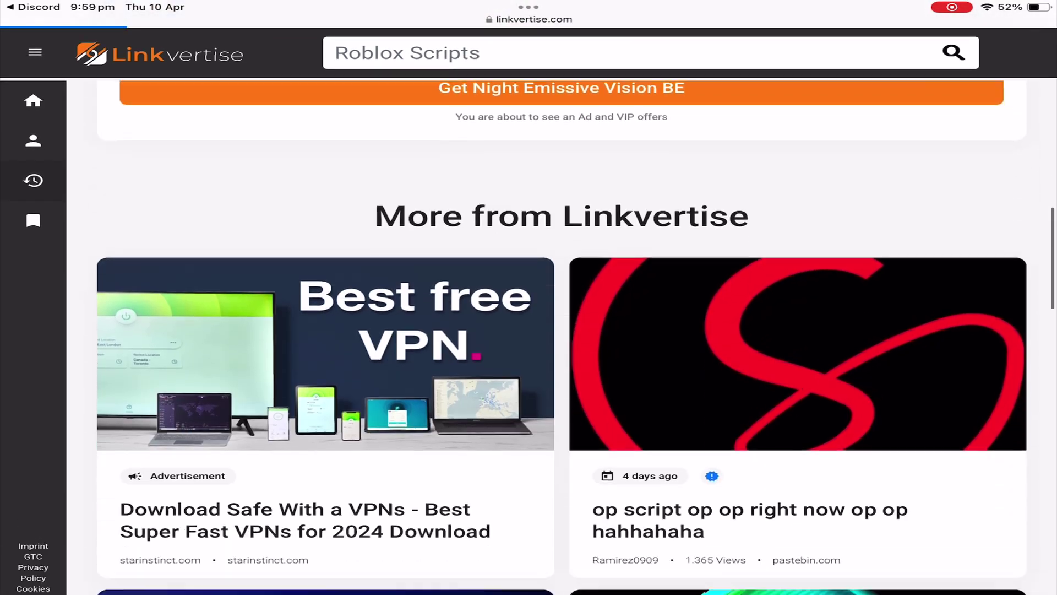
pyautogui.scroll(5, 562, 358)
pyautogui.click(562, 469)
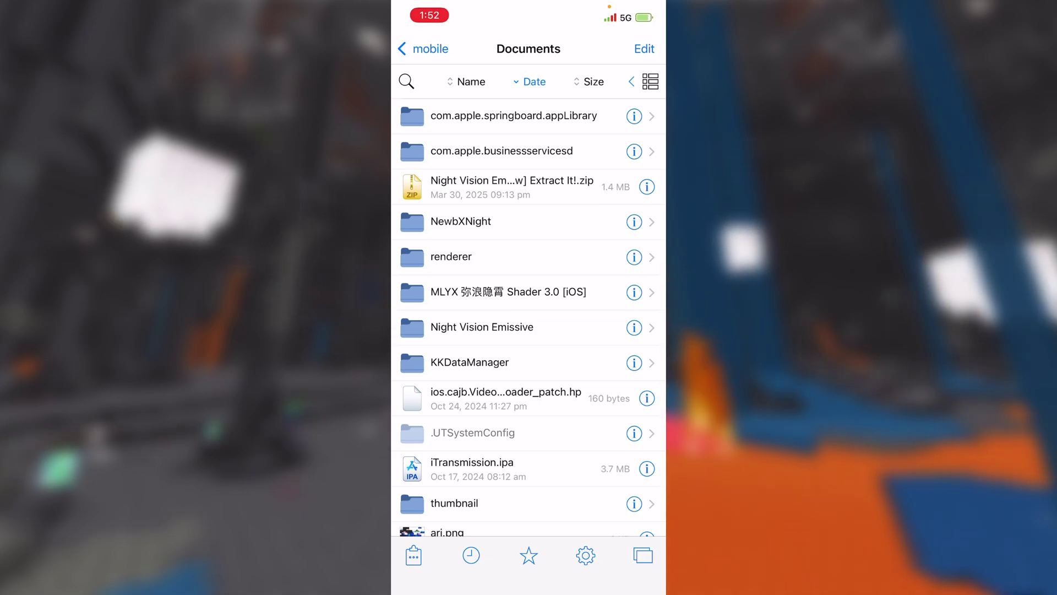
# - Browse into Night Vision Emissive > iOS [FILE REPLACEMENT ANYWAY] > BinFiles
pyautogui.click(482, 327)
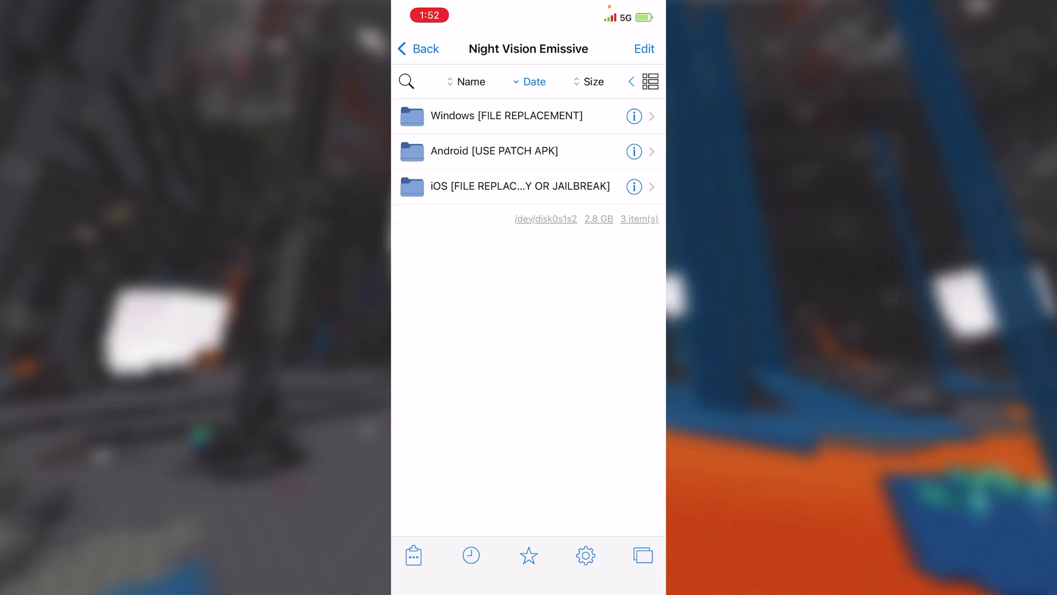
pyautogui.click(506, 116)
pyautogui.click(402, 48)
pyautogui.click(485, 149)
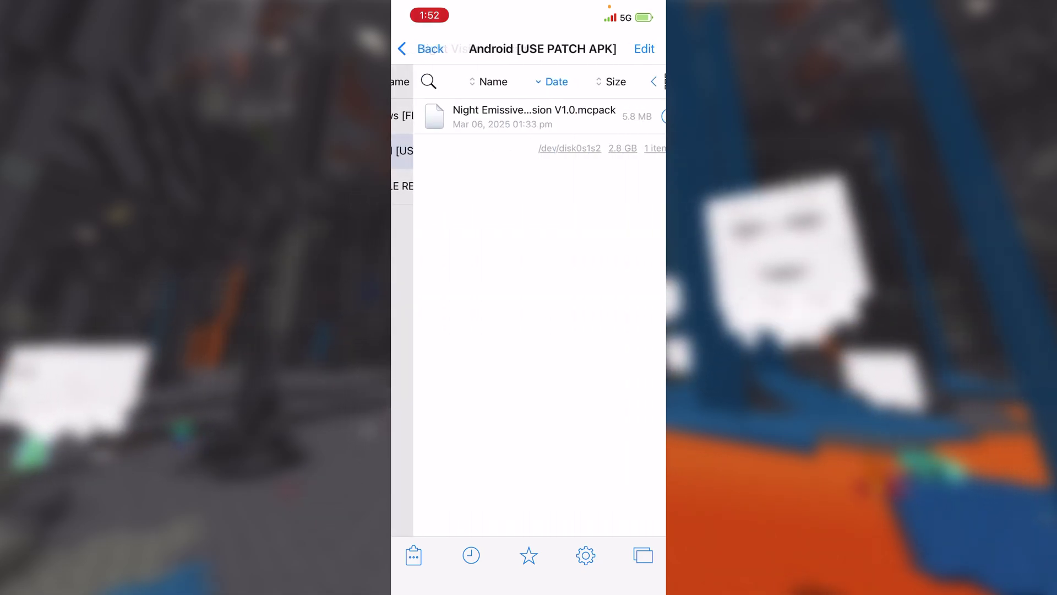
pyautogui.click(402, 48)
pyautogui.click(495, 184)
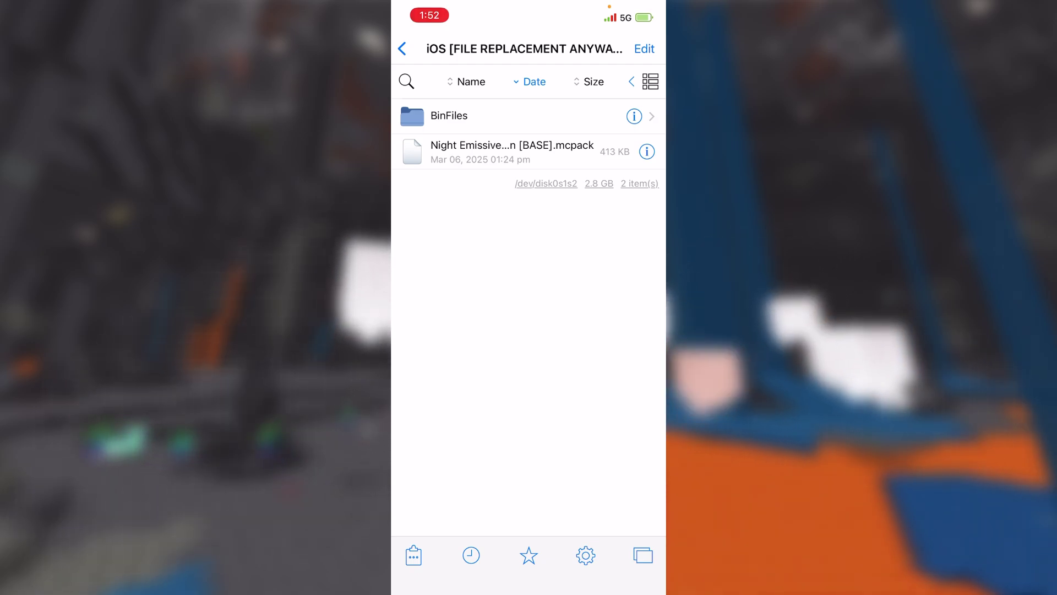
pyautogui.click(448, 115)
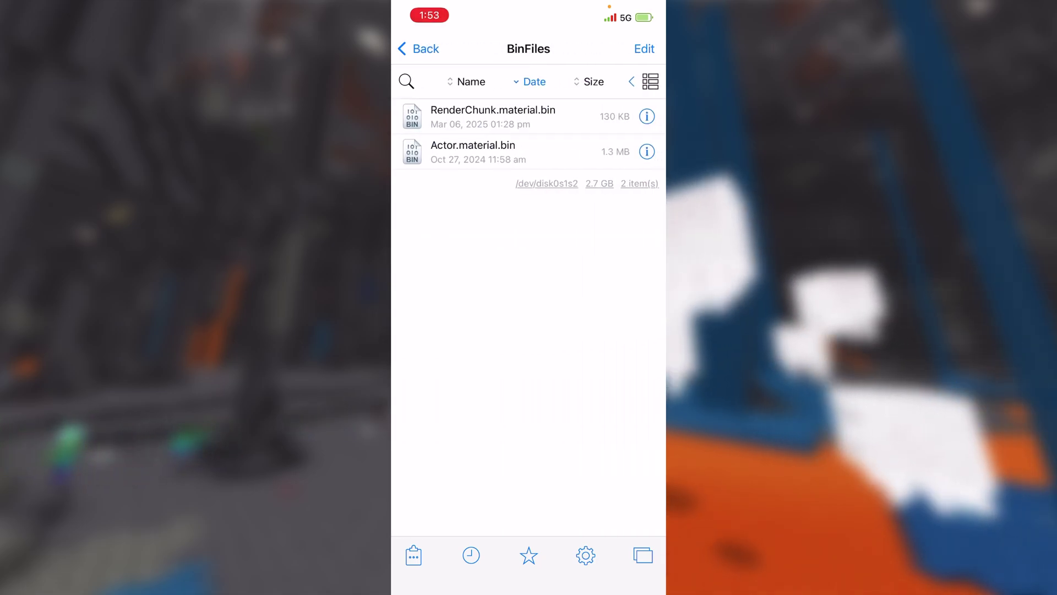
# - Select RenderChunk.material.bin and Actor.material.bin and copy them to the pasteboard
pyautogui.click(644, 49)
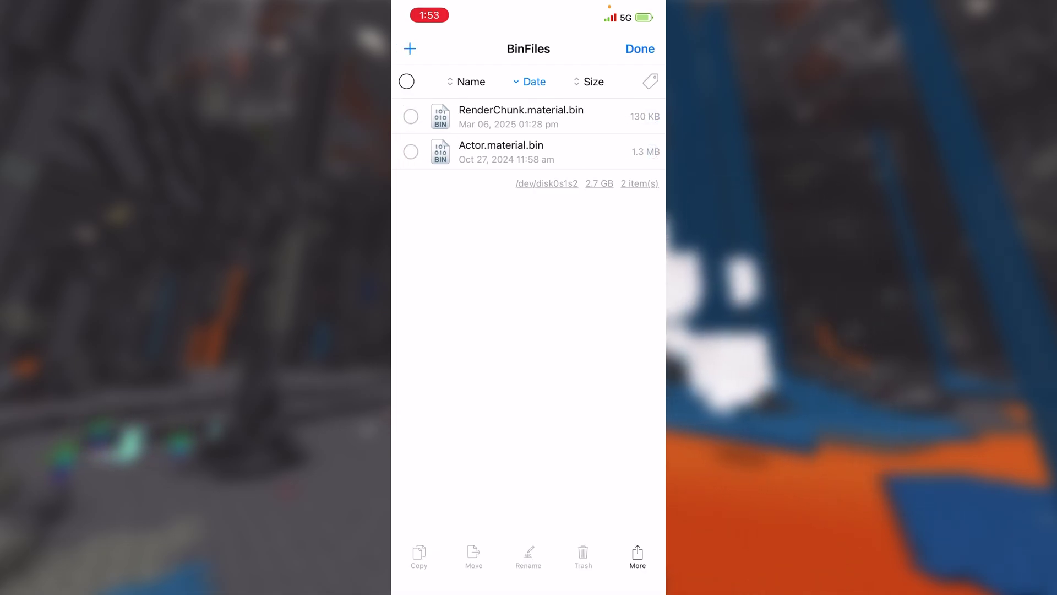
pyautogui.click(407, 82)
pyautogui.click(419, 556)
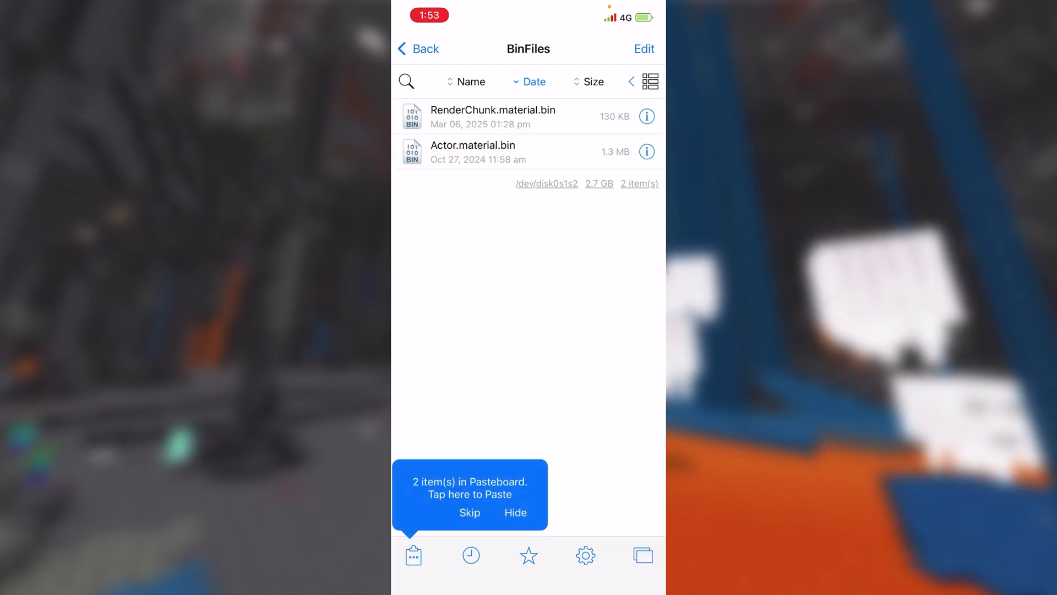
# - Go back up to /var and open containers > Bundle > Application
pyautogui.click(418, 49)
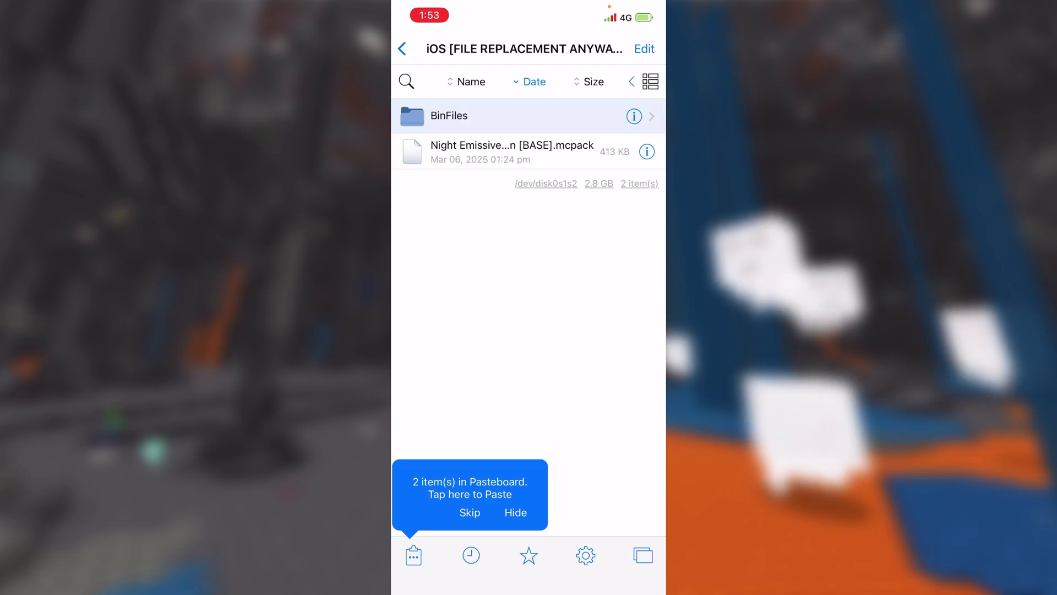
pyautogui.click(407, 48)
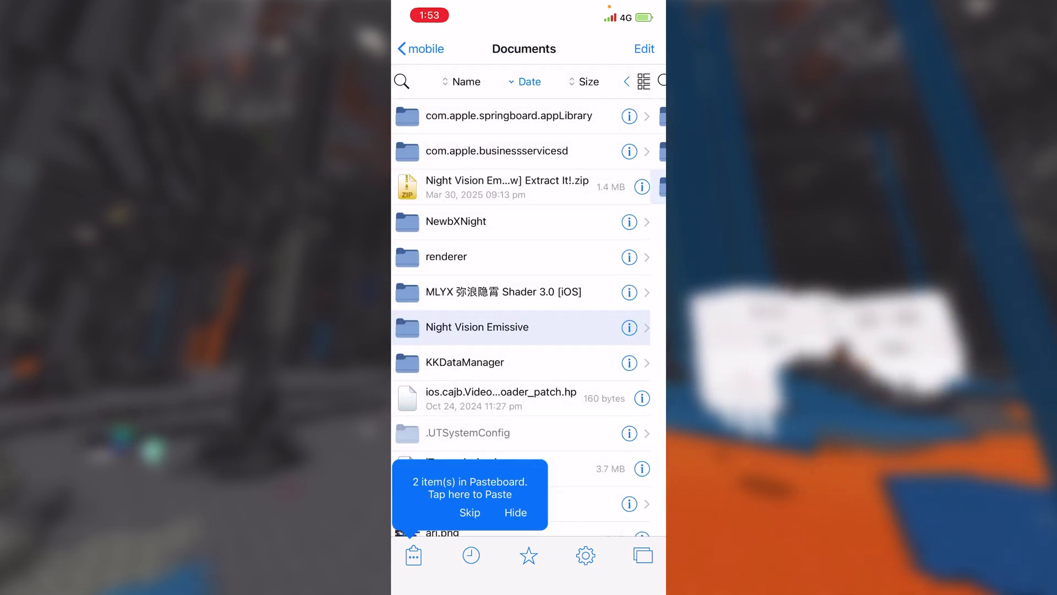
pyautogui.click(421, 49)
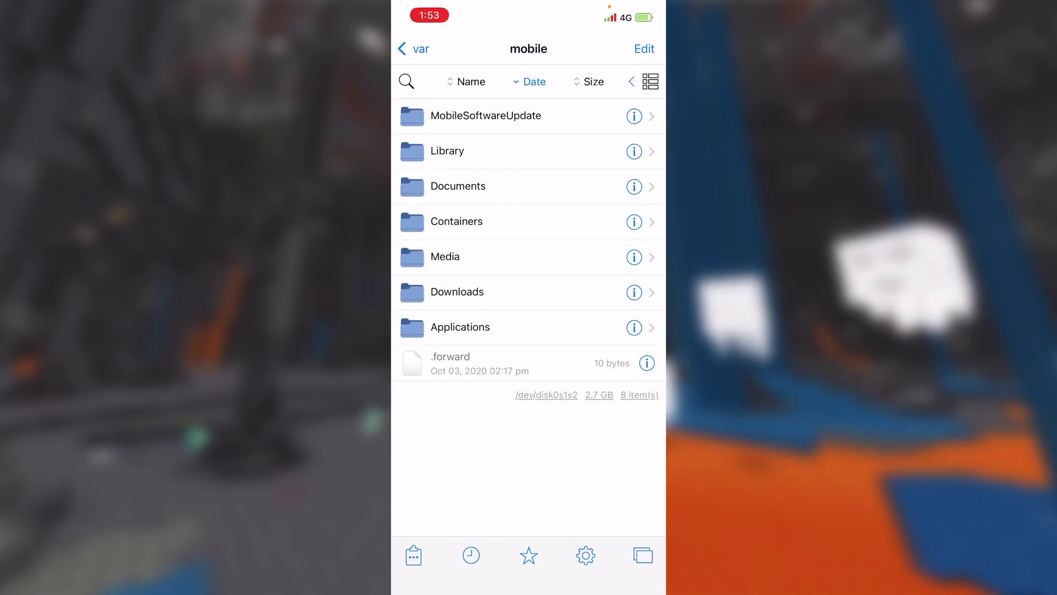
pyautogui.click(407, 48)
pyautogui.scroll(-5, 529, 297)
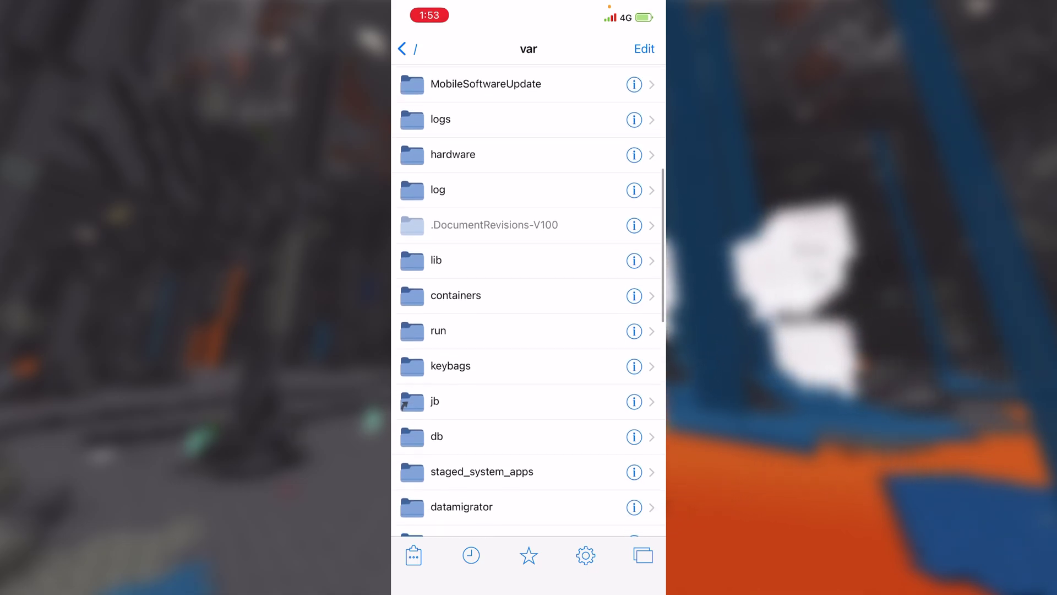
pyautogui.click(456, 281)
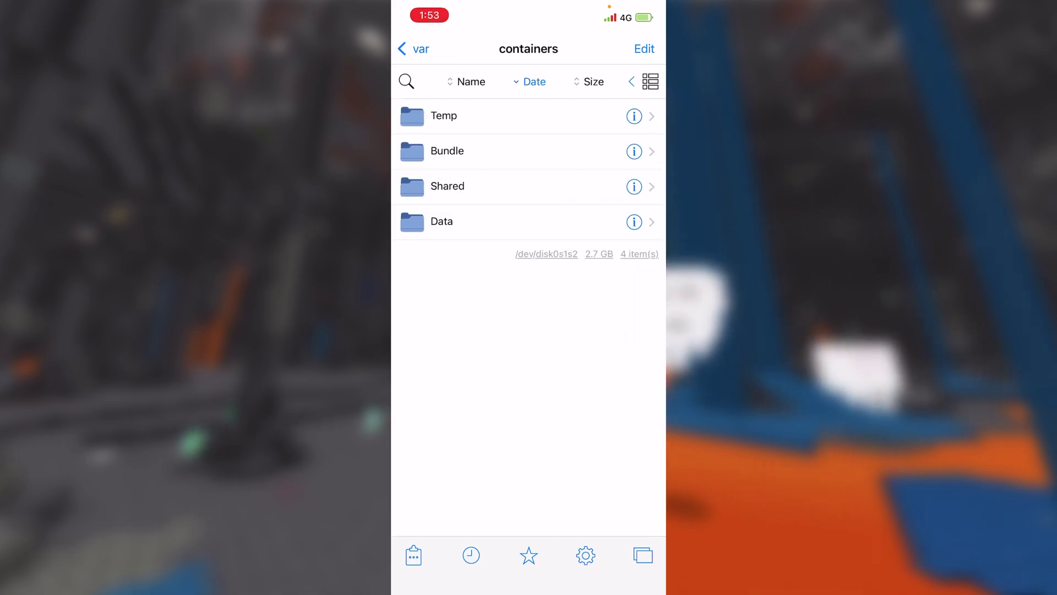
pyautogui.click(447, 151)
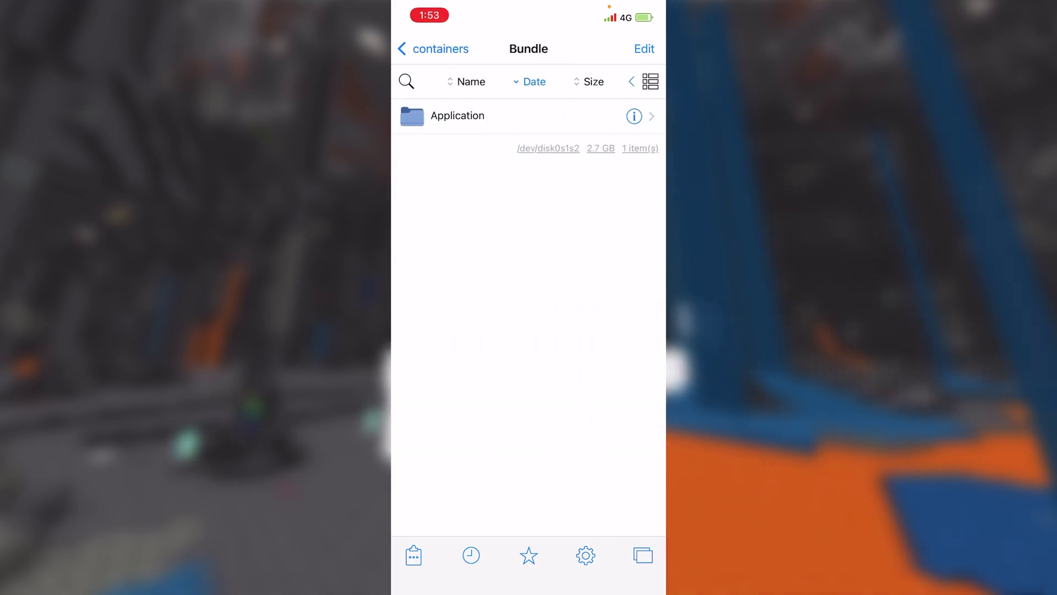
pyautogui.click(458, 115)
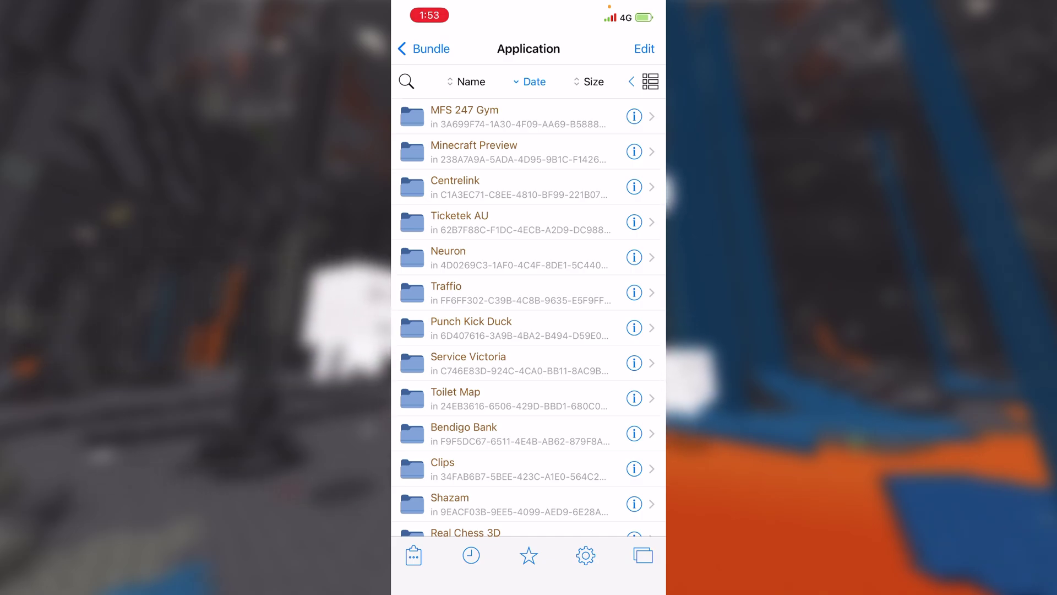
# - Open Minecraft Preview > minecraftpe.app > data > renderer > materials
pyautogui.click(473, 152)
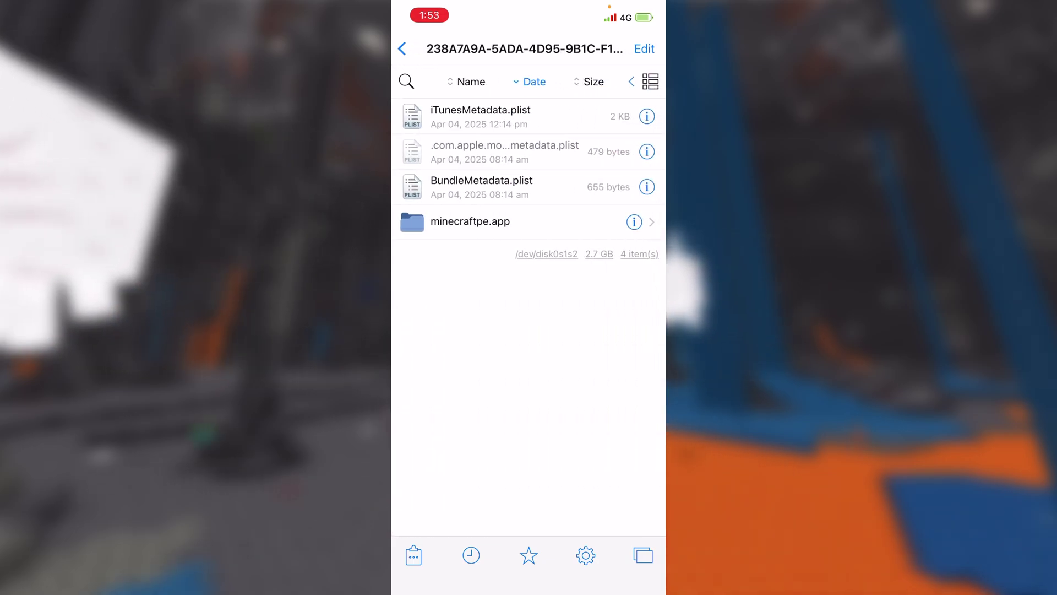
pyautogui.click(470, 222)
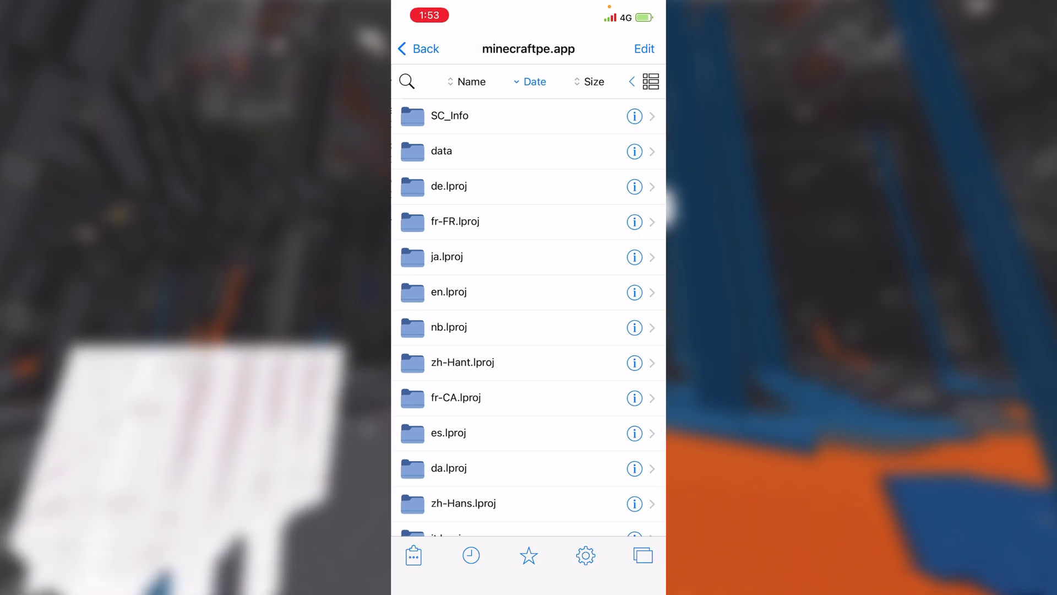
pyautogui.click(435, 150)
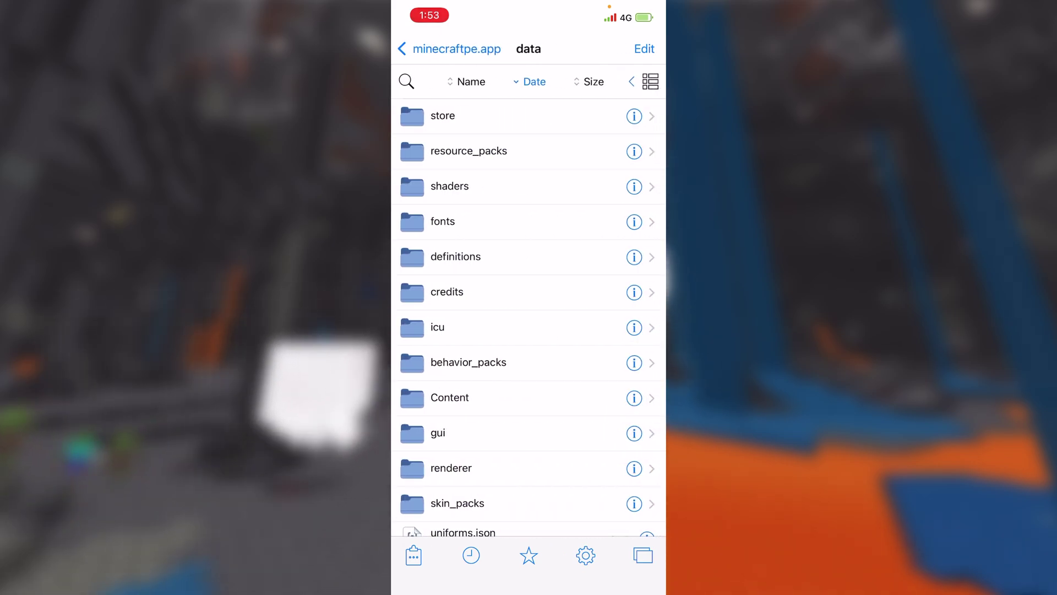
pyautogui.scroll(-3, 529, 303)
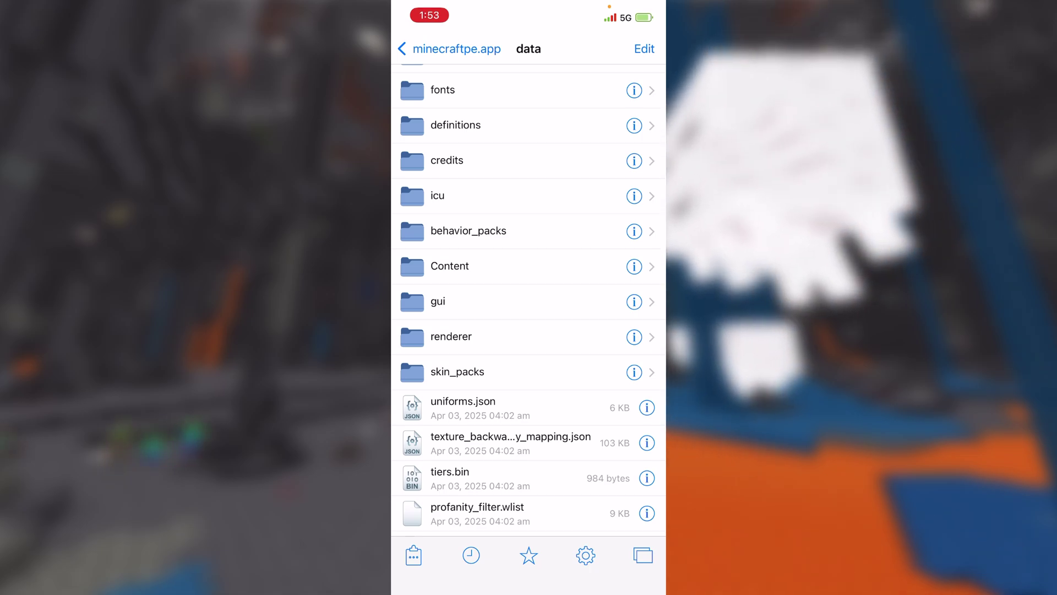
pyautogui.scroll(3, 528, 297)
pyautogui.scroll(-2, 529, 298)
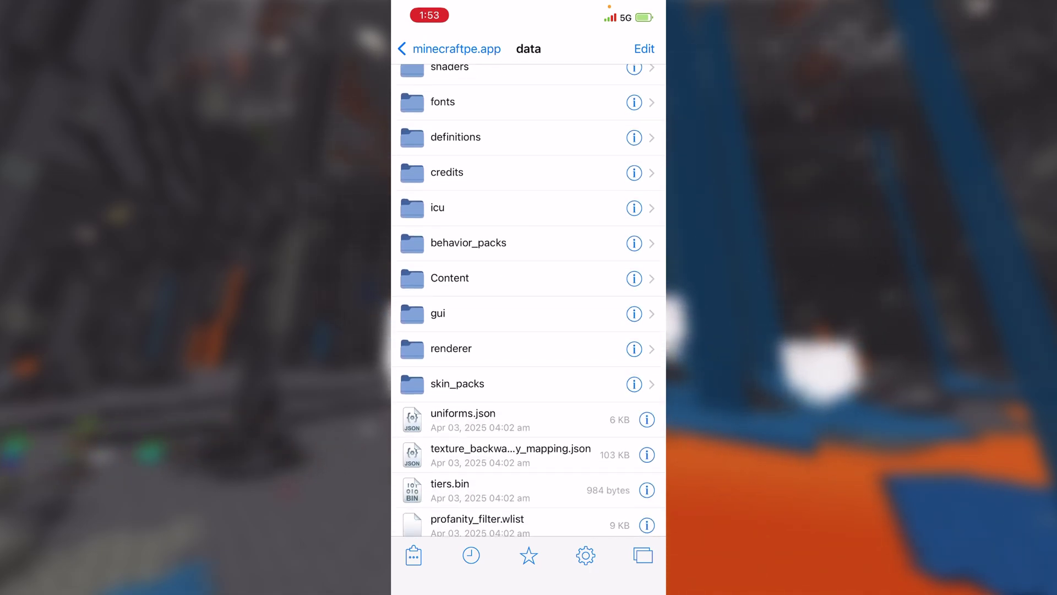
pyautogui.scroll(1, 529, 297)
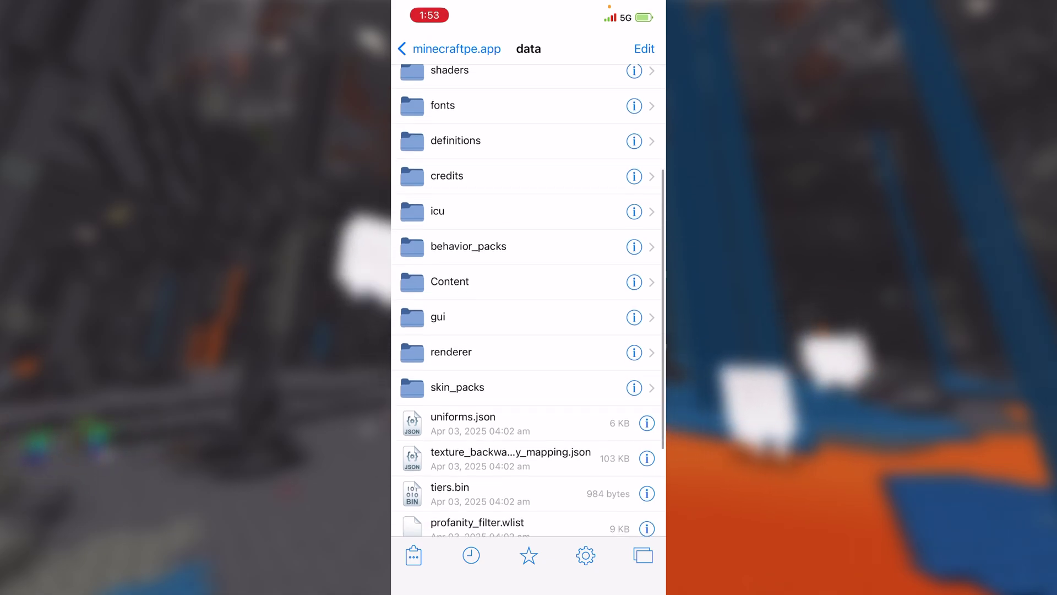
pyautogui.click(451, 353)
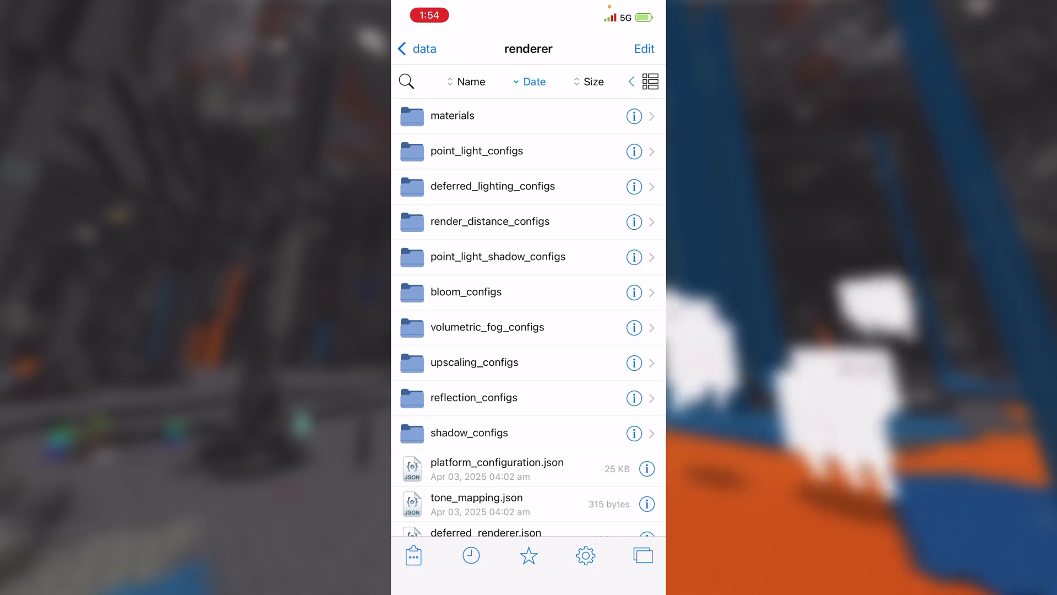
pyautogui.click(453, 116)
# - Paste both copied material.bin files, replacing the originals with Apply to all checked
pyautogui.click(414, 556)
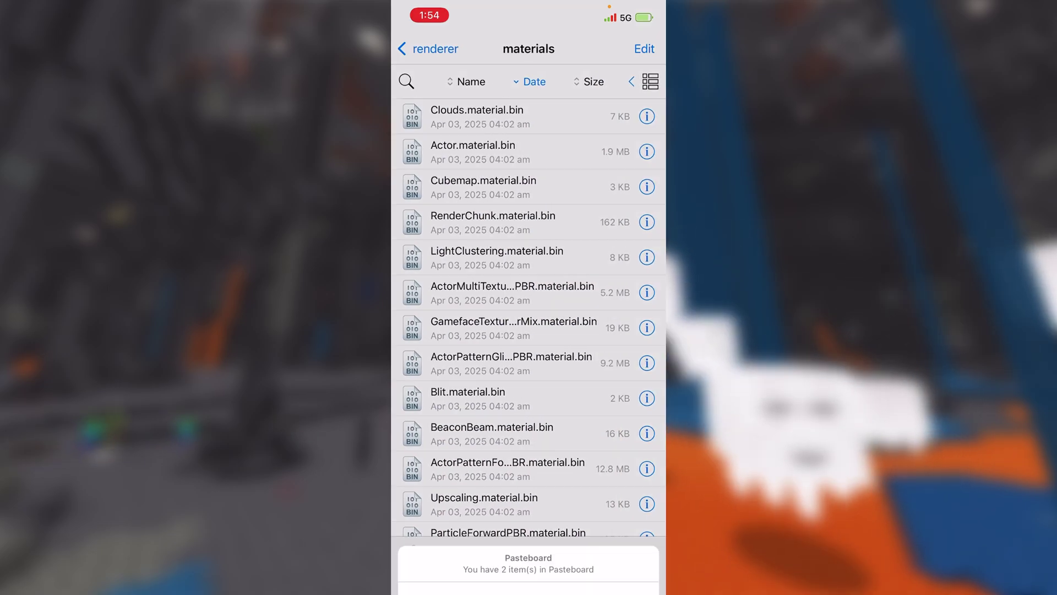
pyautogui.click(427, 470)
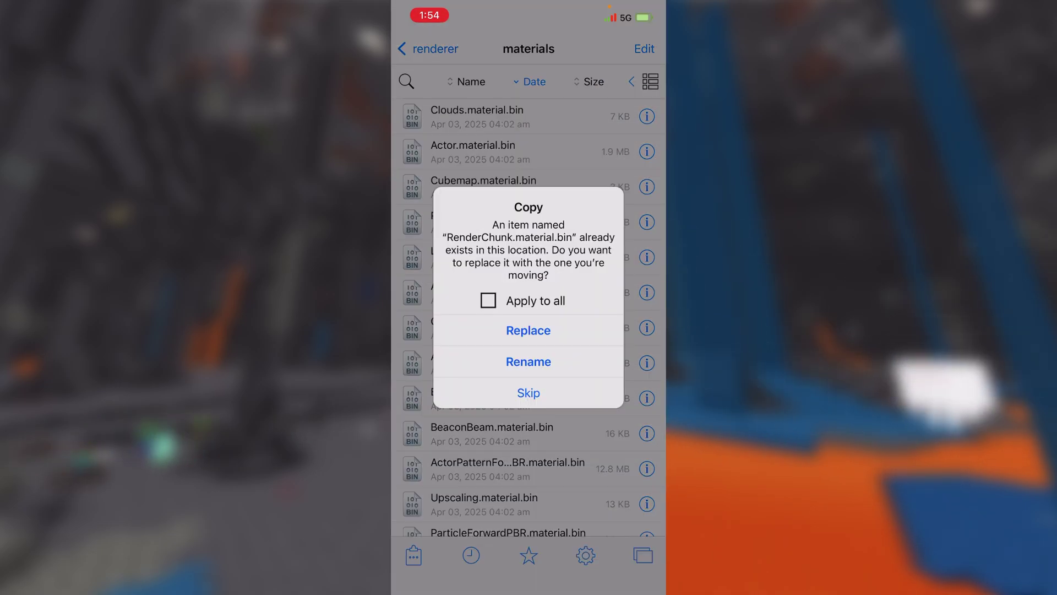
pyautogui.click(488, 300)
pyautogui.click(528, 330)
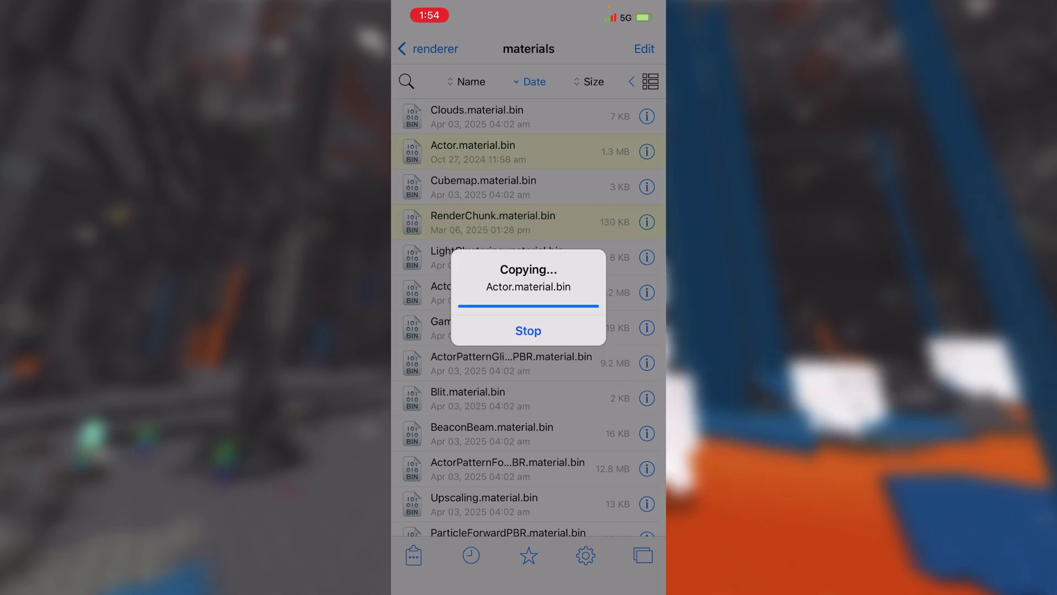